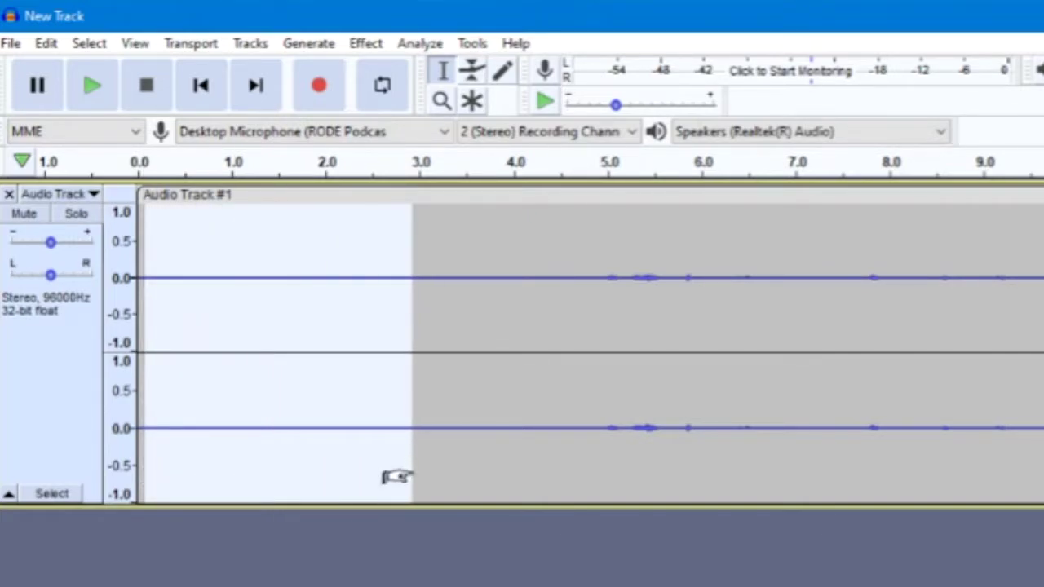
# Select the silent opening (0–2.9 s) and capture it as the Noise Reduction noise profile
pyautogui.click(365, 45)
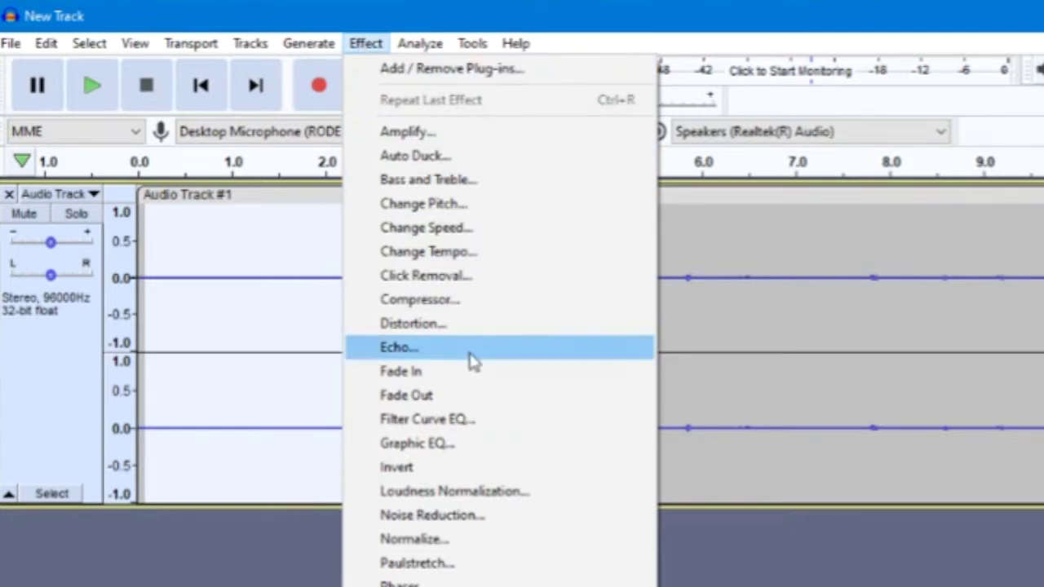
pyautogui.click(484, 517)
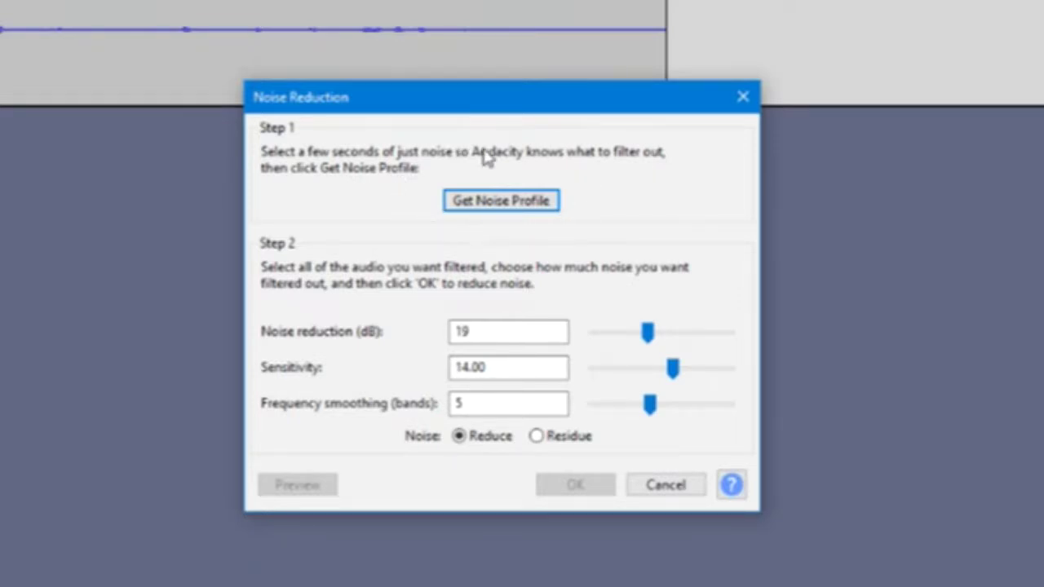
pyautogui.click(509, 208)
pyautogui.moveTo(144, 476); pyautogui.dragTo(413, 471)
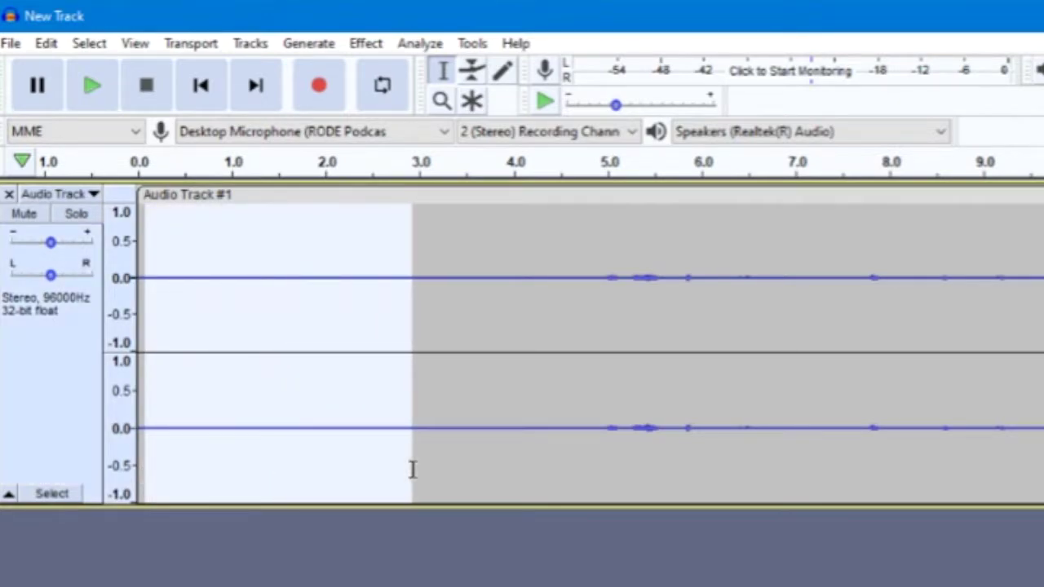
pyautogui.click(364, 46)
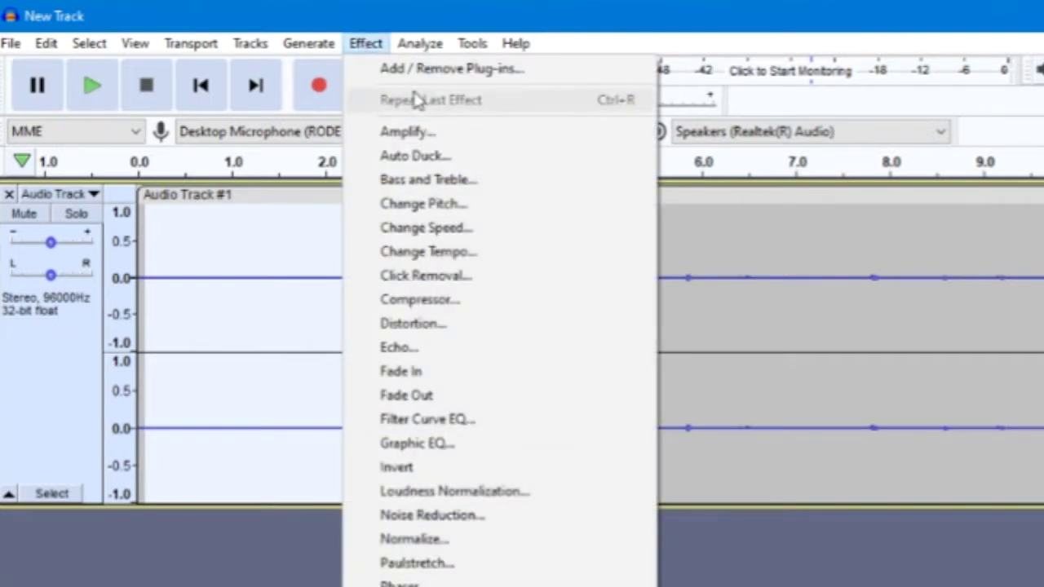
pyautogui.click(484, 518)
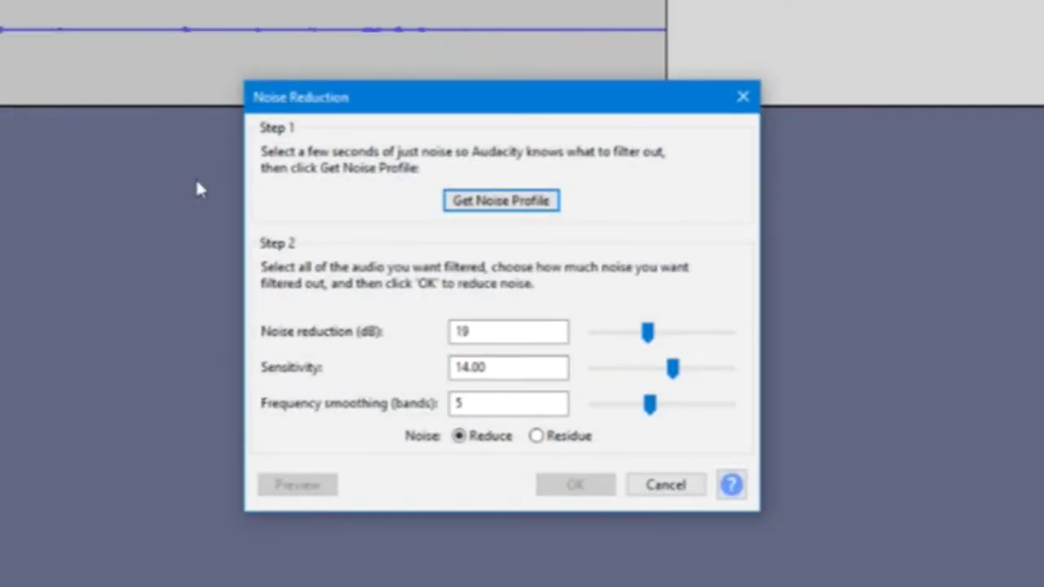
pyautogui.click(508, 210)
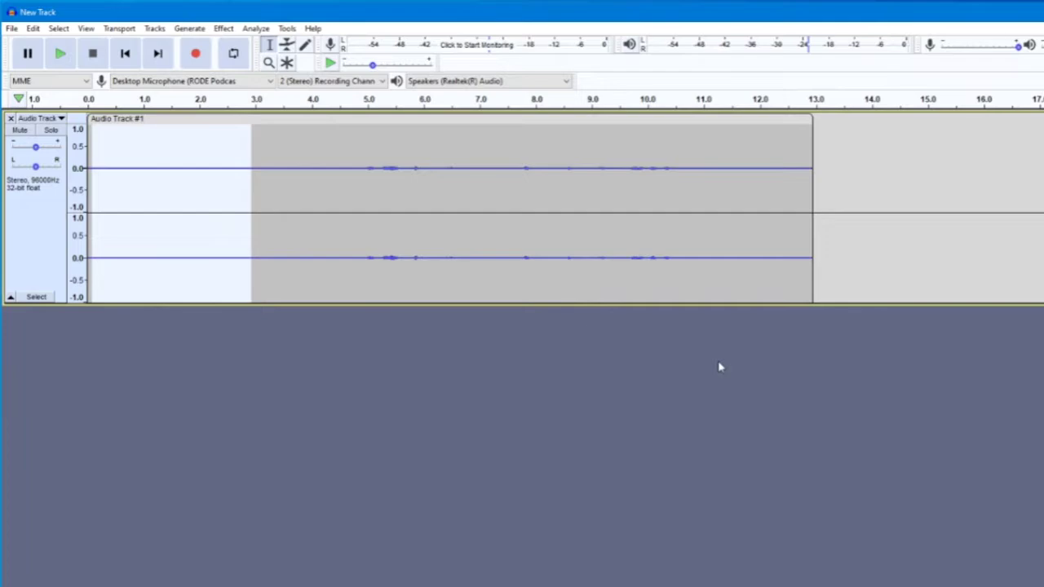
# Preview and apply 21 dB Noise Reduction to the whole selected voice track
pyautogui.click(50, 298)
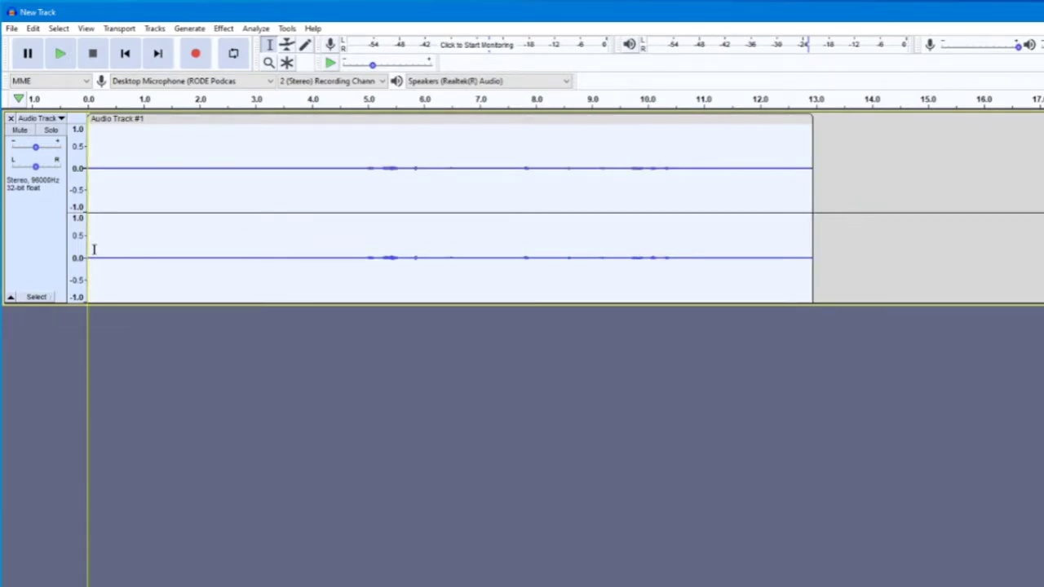
pyautogui.click(225, 28)
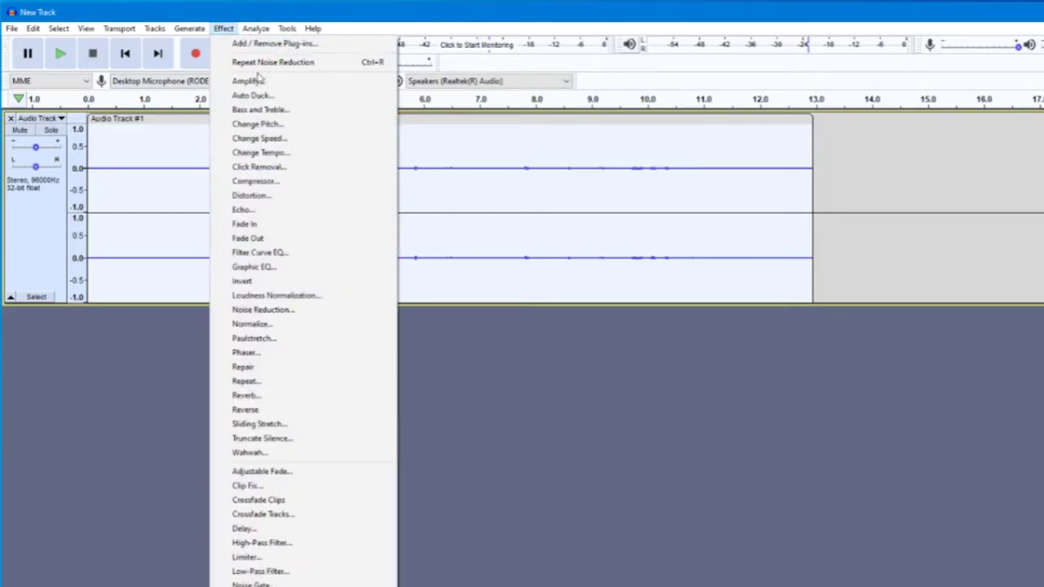
pyautogui.click(302, 315)
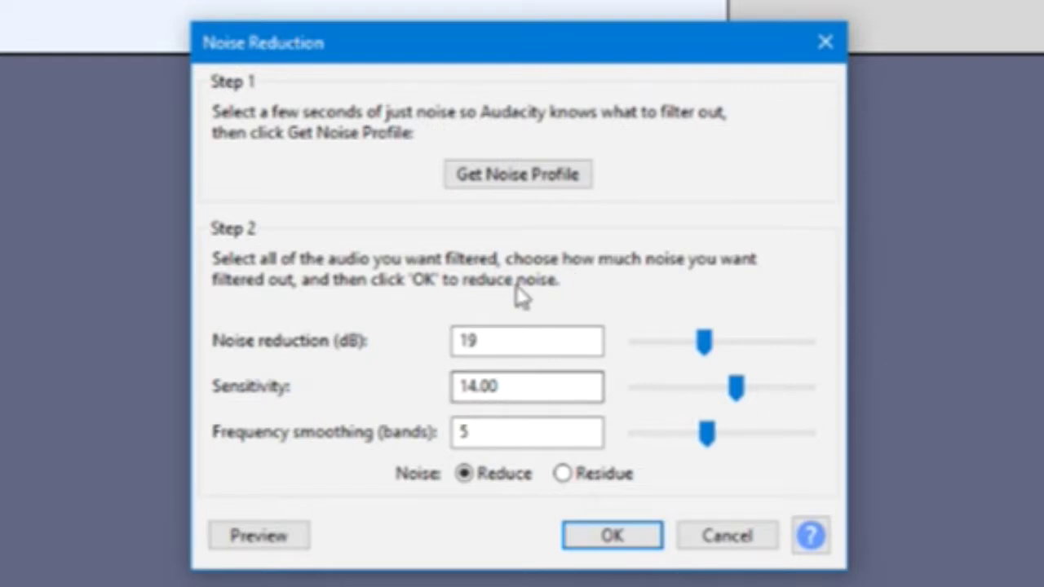
pyautogui.click(706, 342)
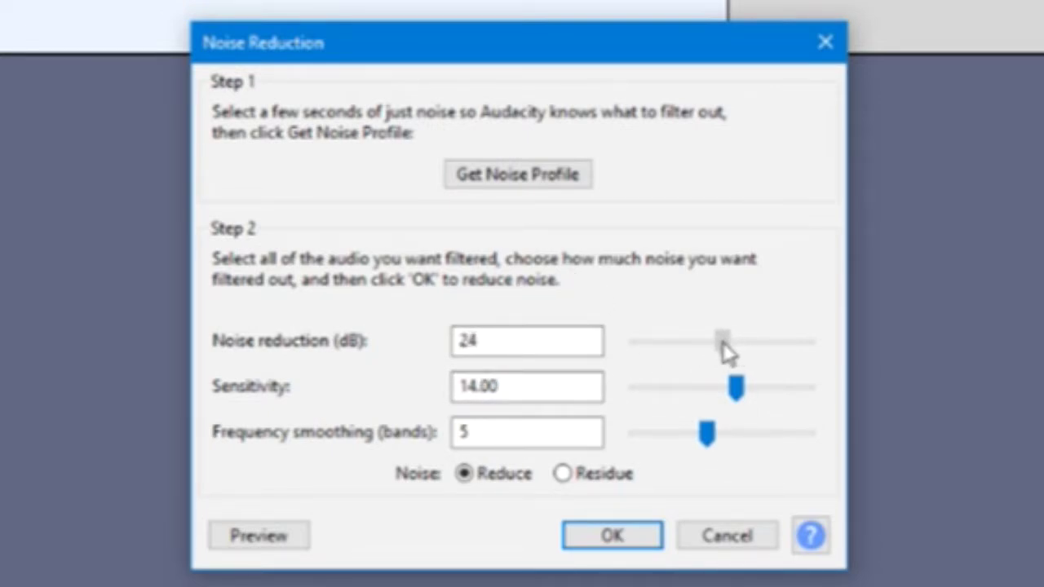
pyautogui.moveTo(718, 341); pyautogui.dragTo(711, 342)
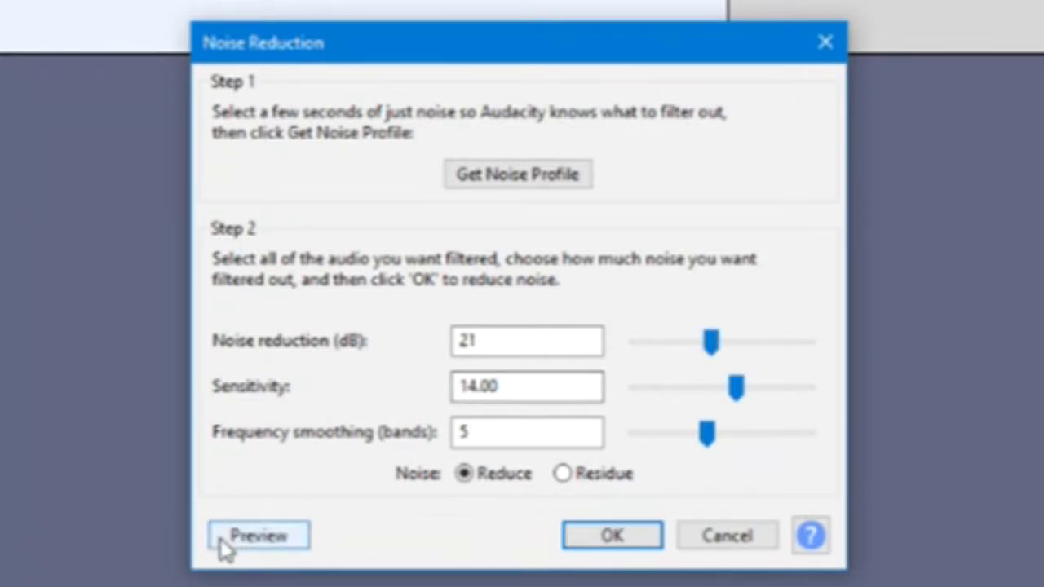
pyautogui.click(249, 540)
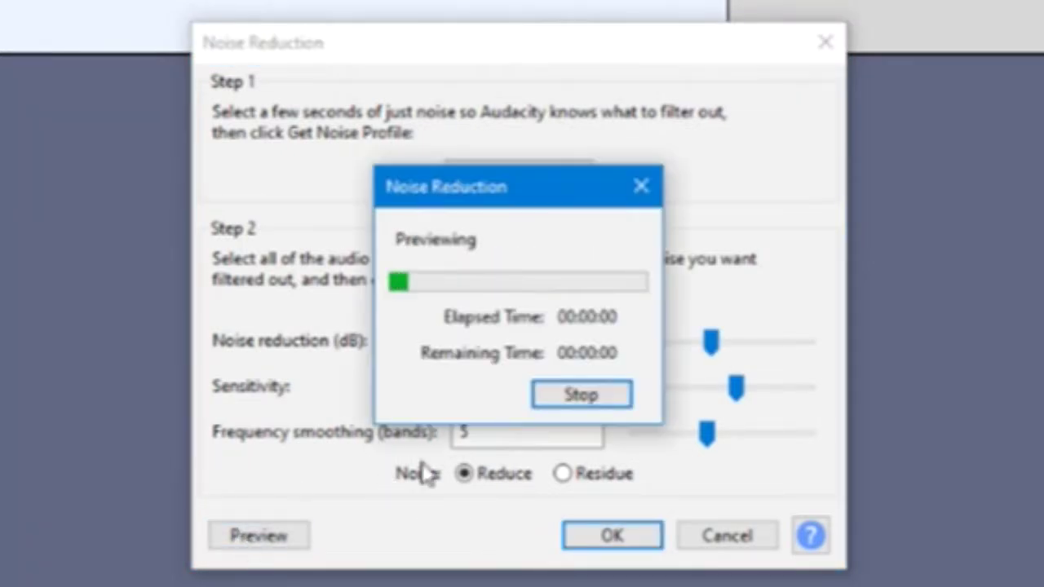
pyautogui.click(558, 400)
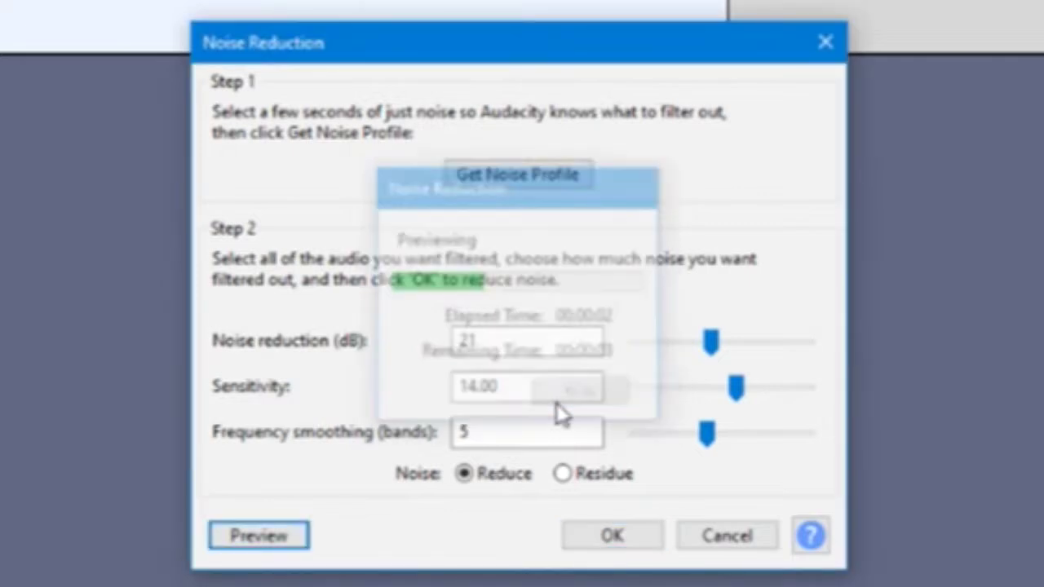
pyautogui.click(591, 547)
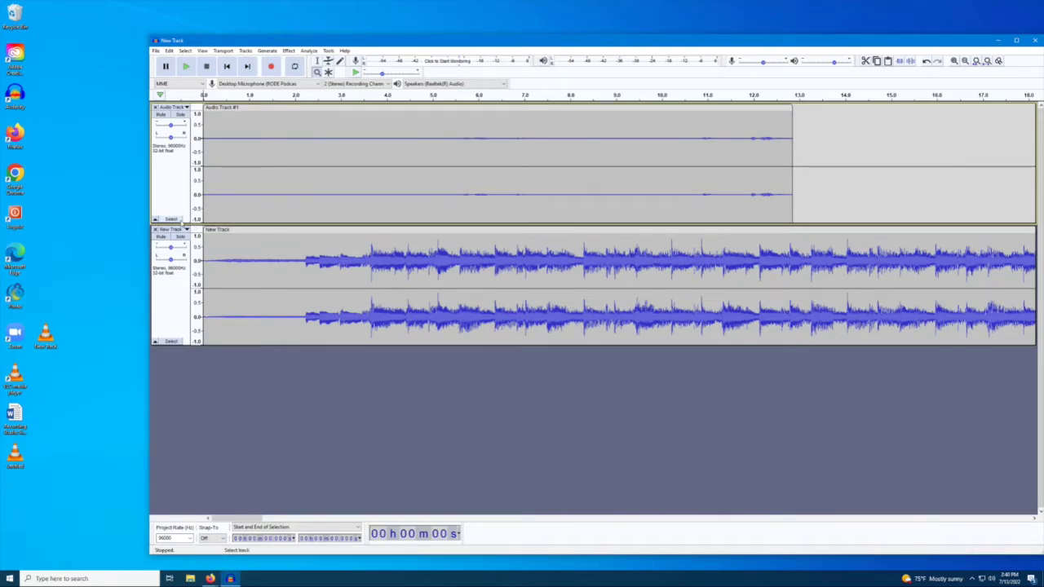
# Preview Amplify on Audio Track #1 at 25.772 dB, then raise it to 27.5 dB
pyautogui.click(181, 221)
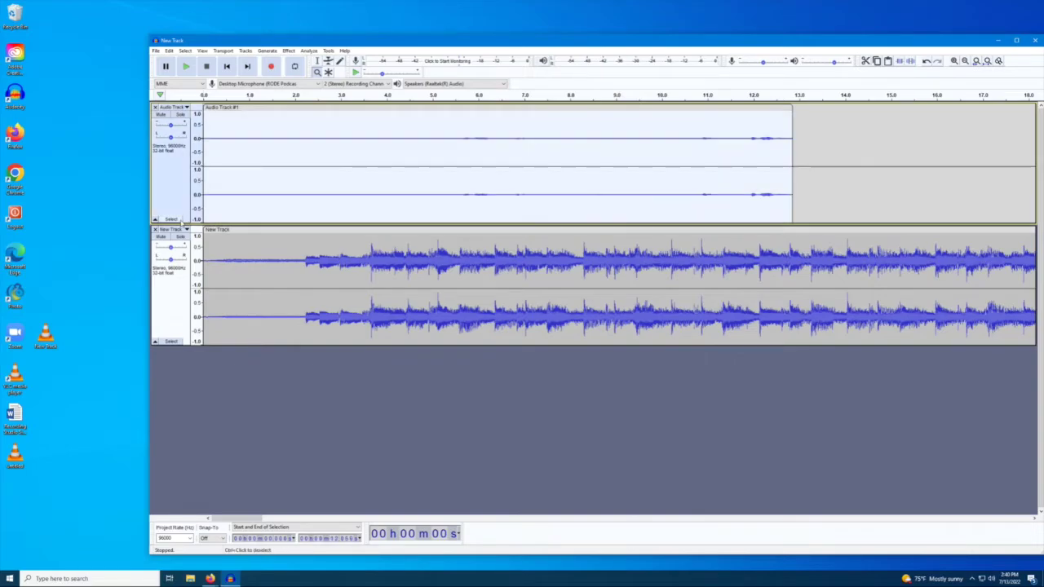
pyautogui.click(290, 51)
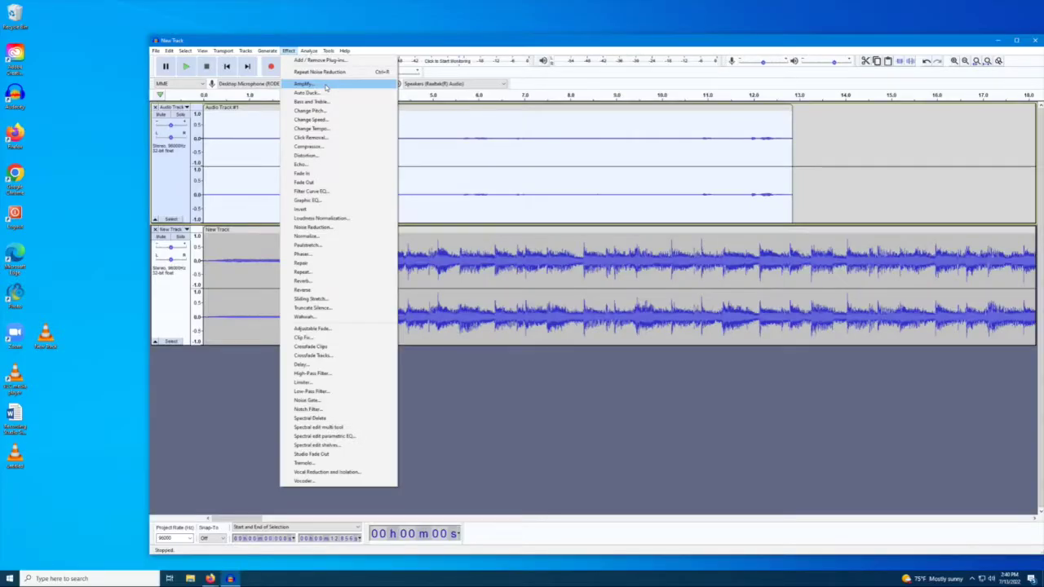
pyautogui.click(237, 172)
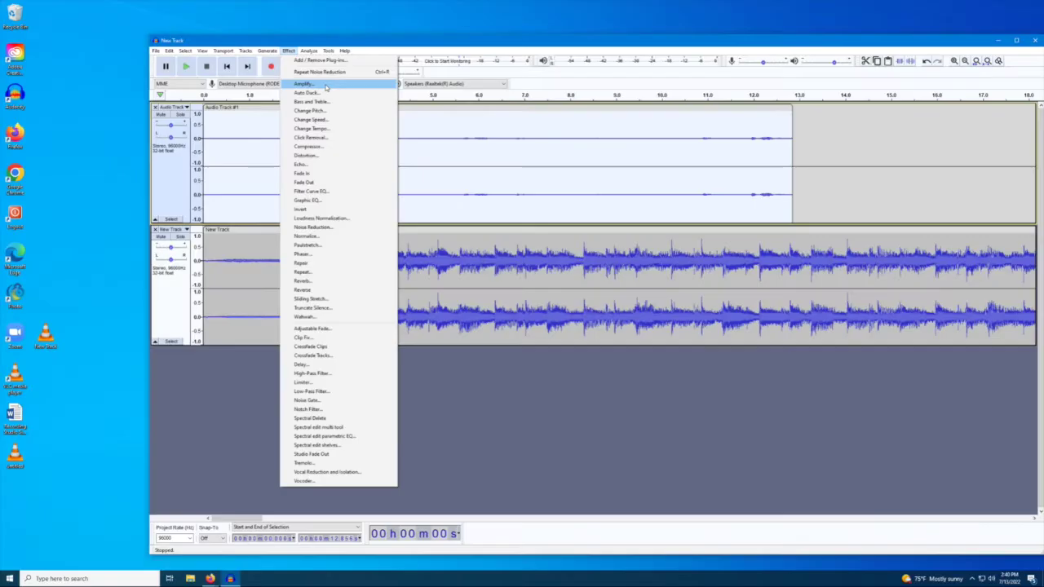
pyautogui.click(237, 173)
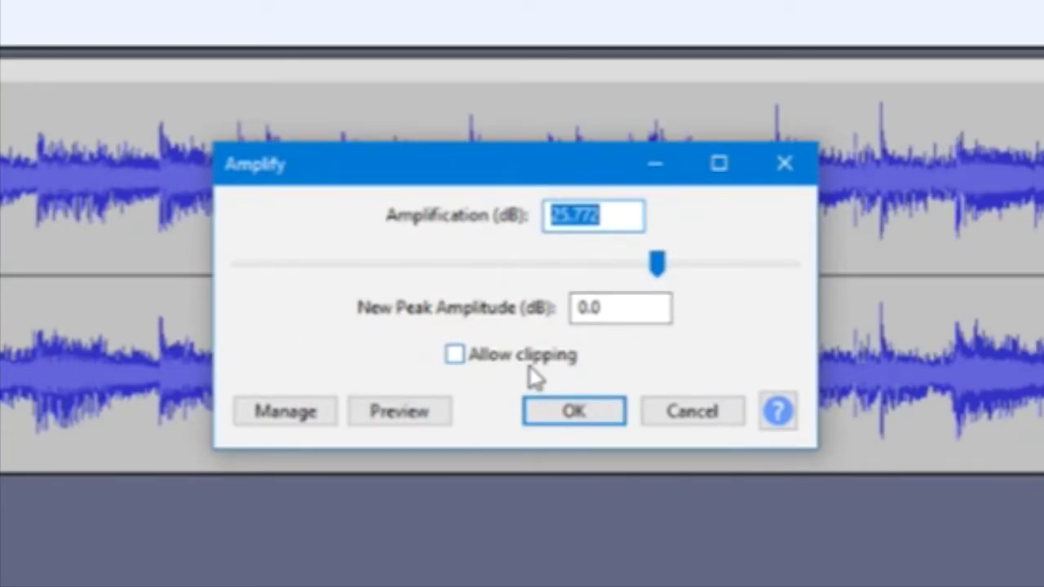
pyautogui.click(441, 417)
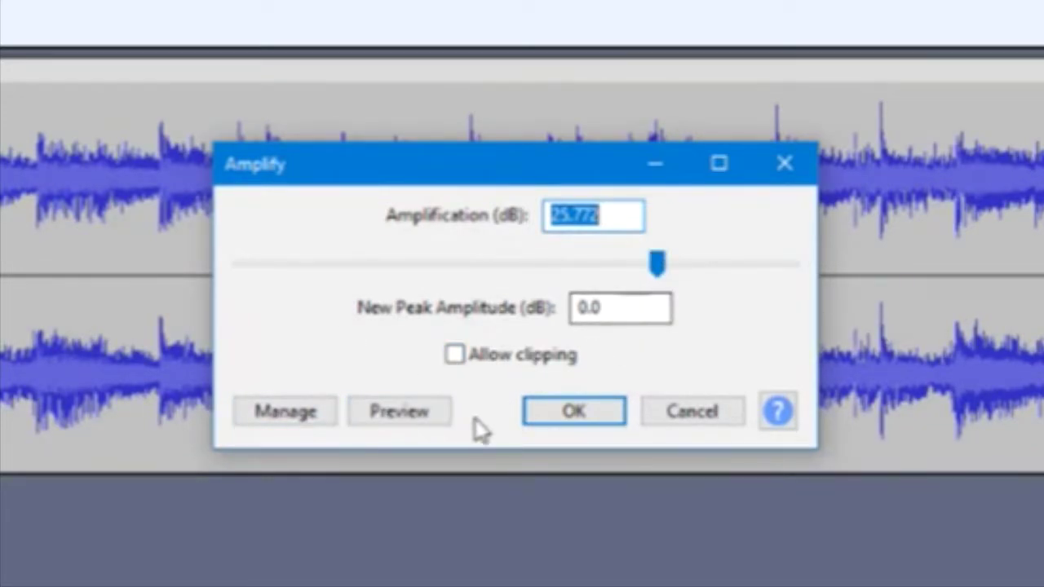
pyautogui.click(441, 418)
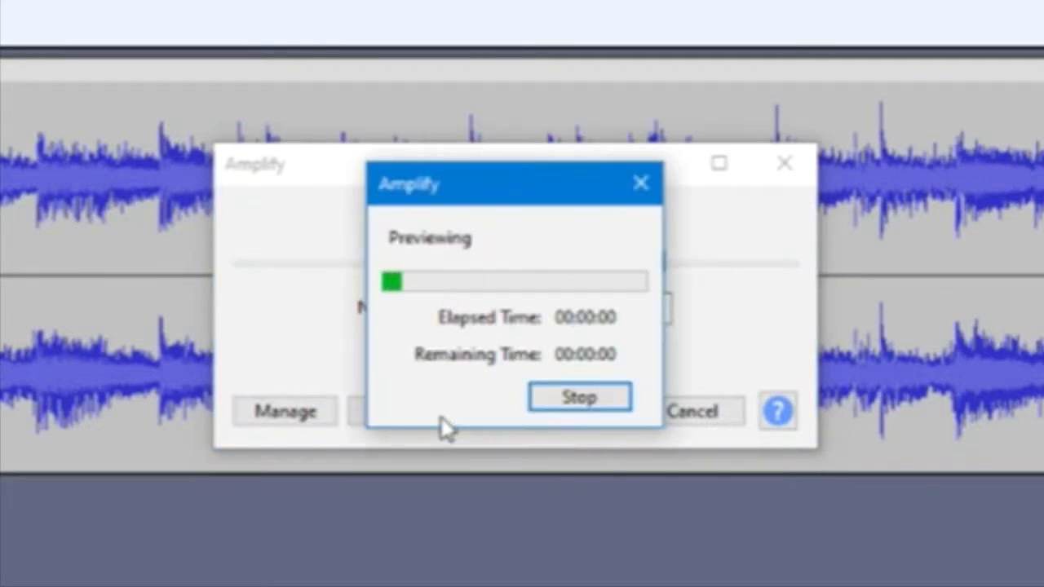
pyautogui.click(576, 399)
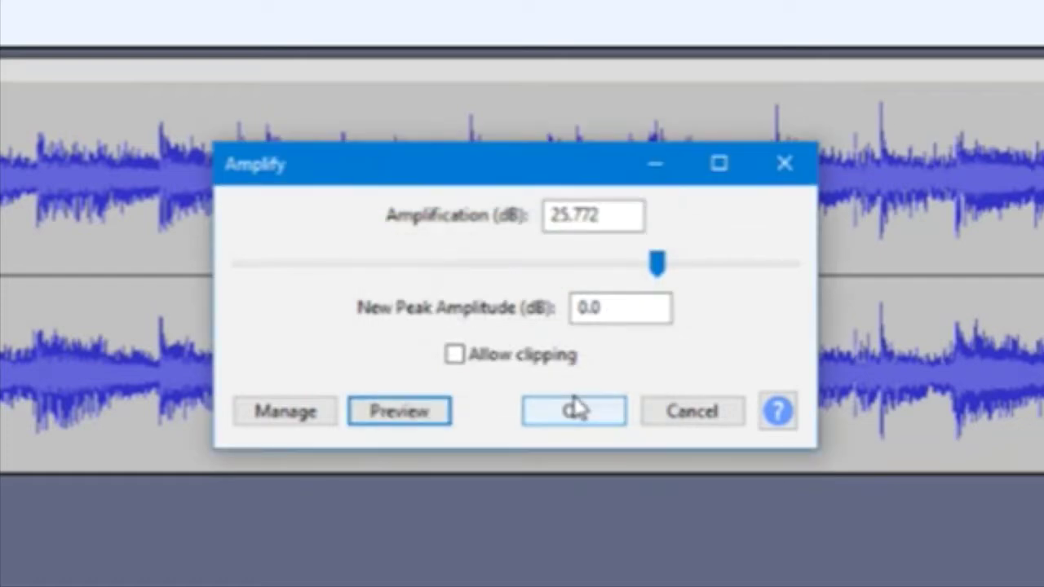
pyautogui.moveTo(659, 273); pyautogui.dragTo(669, 270)
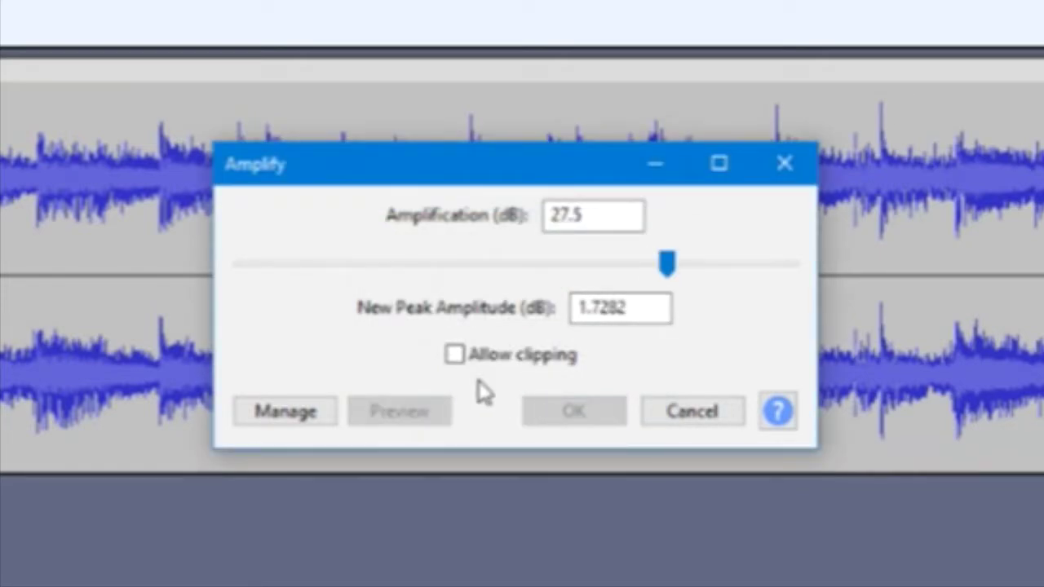
# Audition the Amplify boost around 25 dB, toggling Allow clipping between previews
pyautogui.click(455, 355)
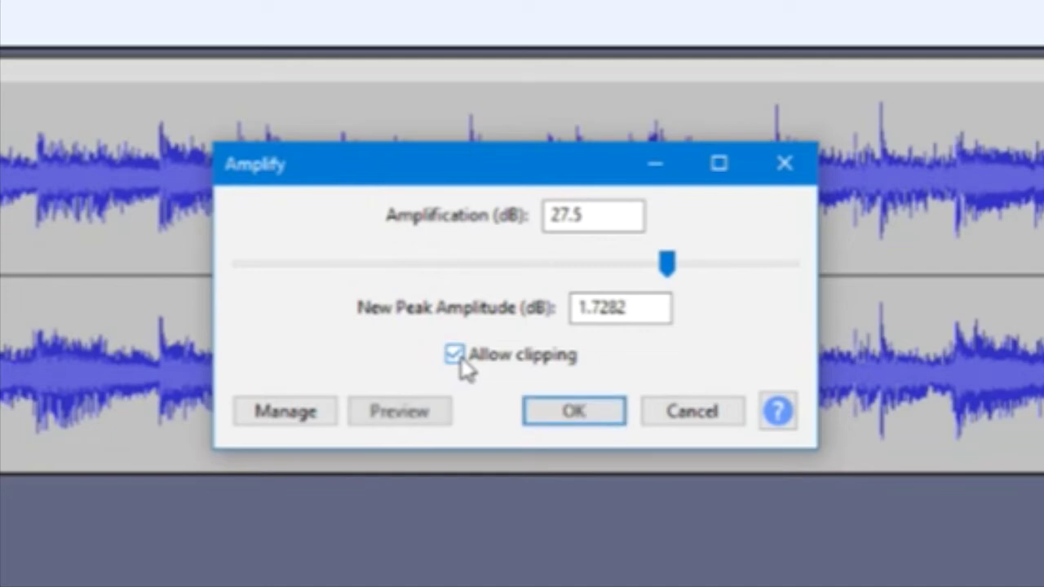
pyautogui.click(412, 423)
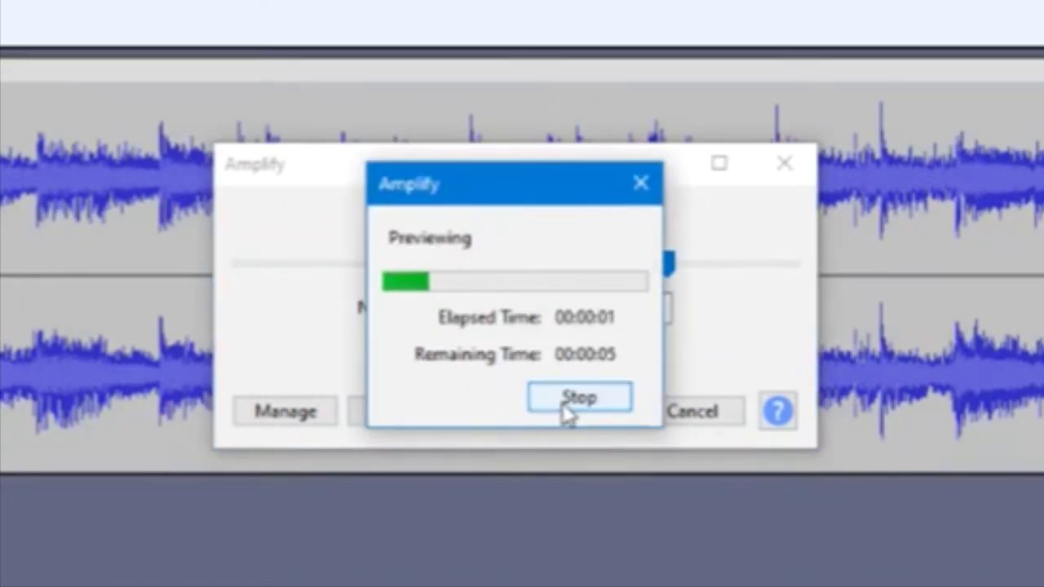
pyautogui.click(563, 404)
pyautogui.click(454, 355)
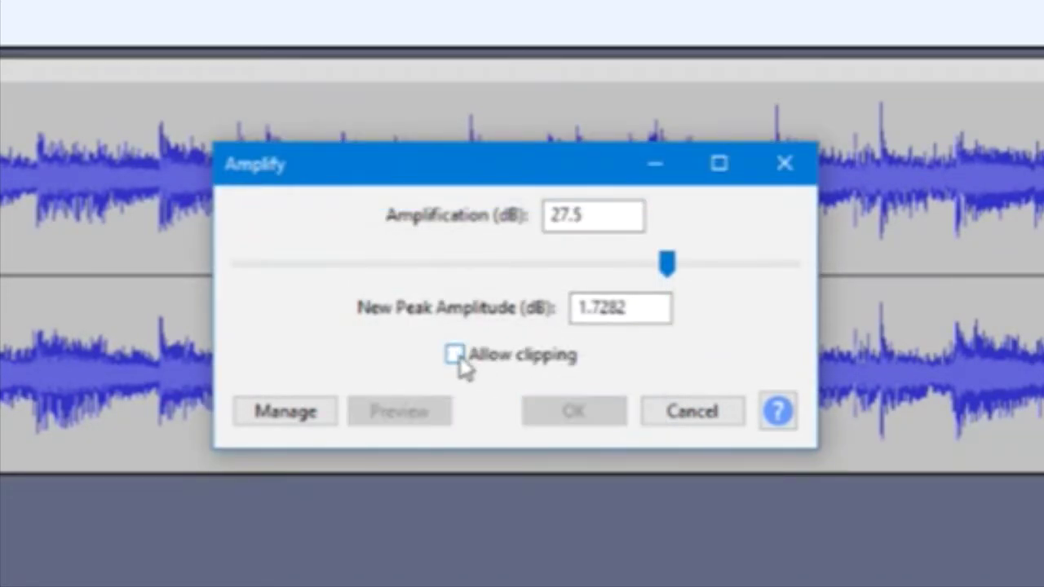
pyautogui.moveTo(667, 266)
pyautogui.mouseDown()
pyautogui.moveTo(653, 269)
pyautogui.moveTo(669, 267)
pyautogui.mouseUp()
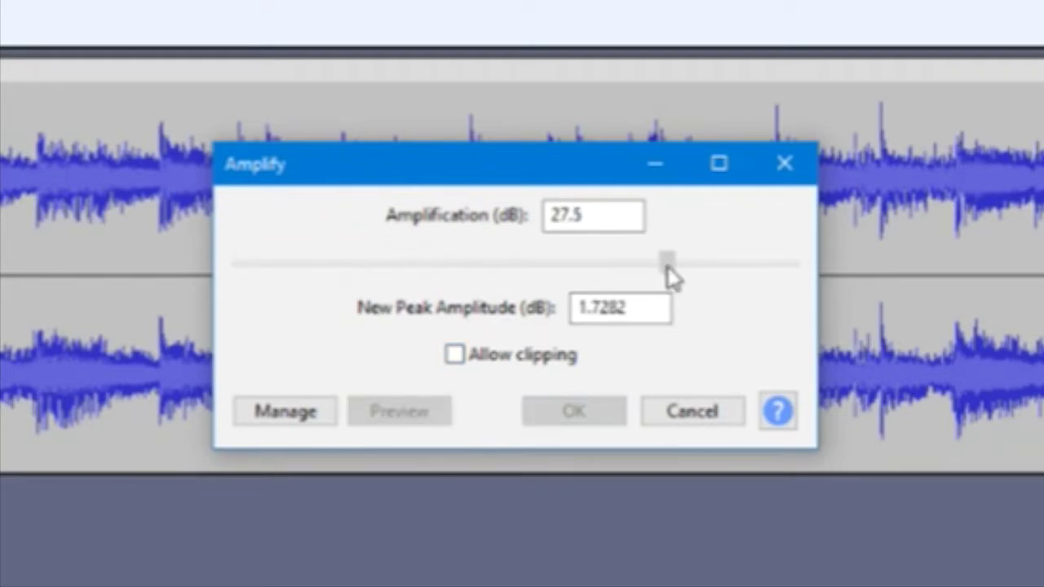
pyautogui.click(454, 356)
pyautogui.click(412, 419)
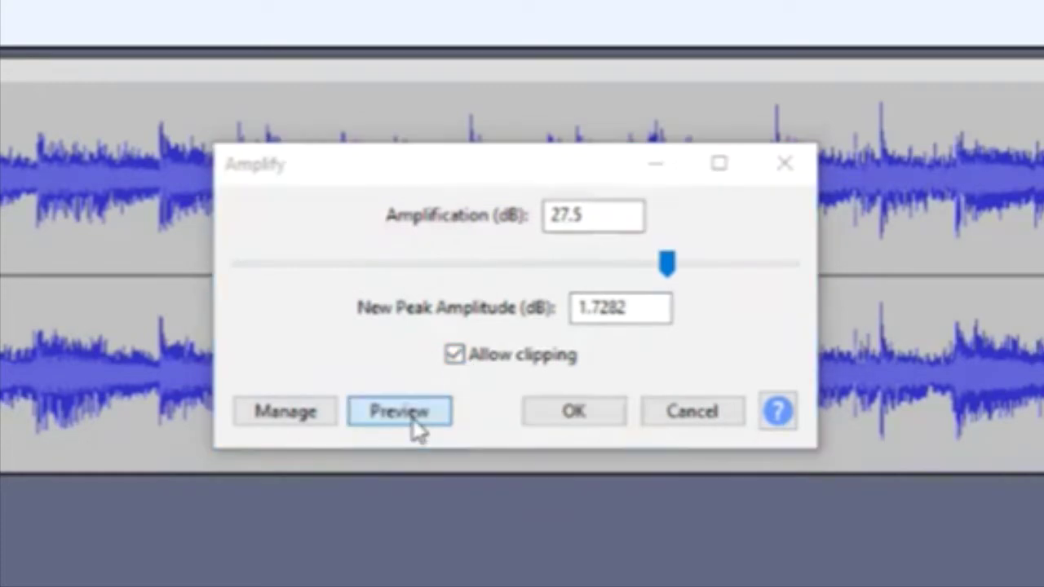
pyautogui.click(567, 408)
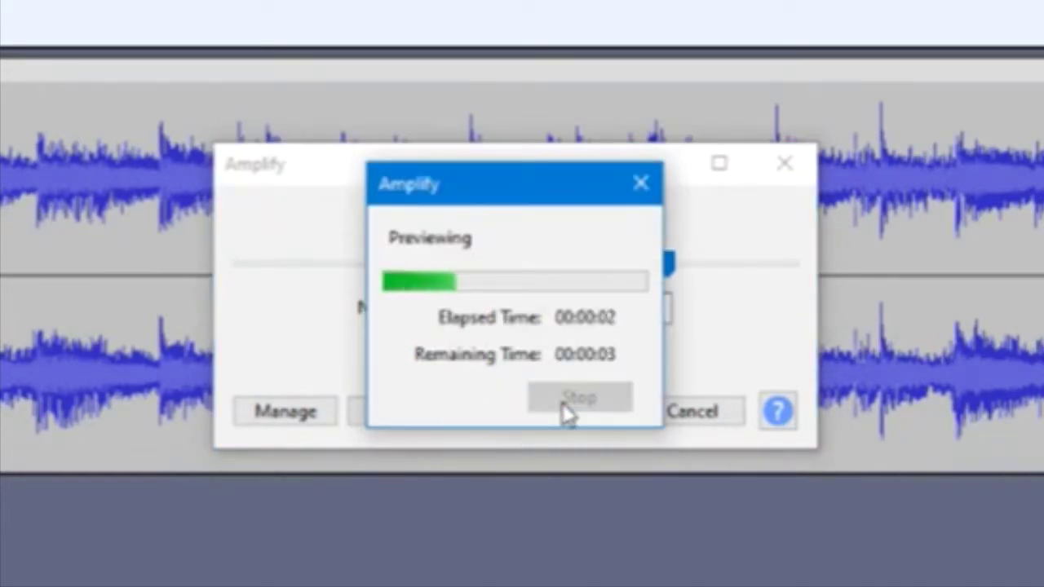
# Apply a 24.7 dB Amplify boost with clipping disabled, after a final preview
pyautogui.click(457, 359)
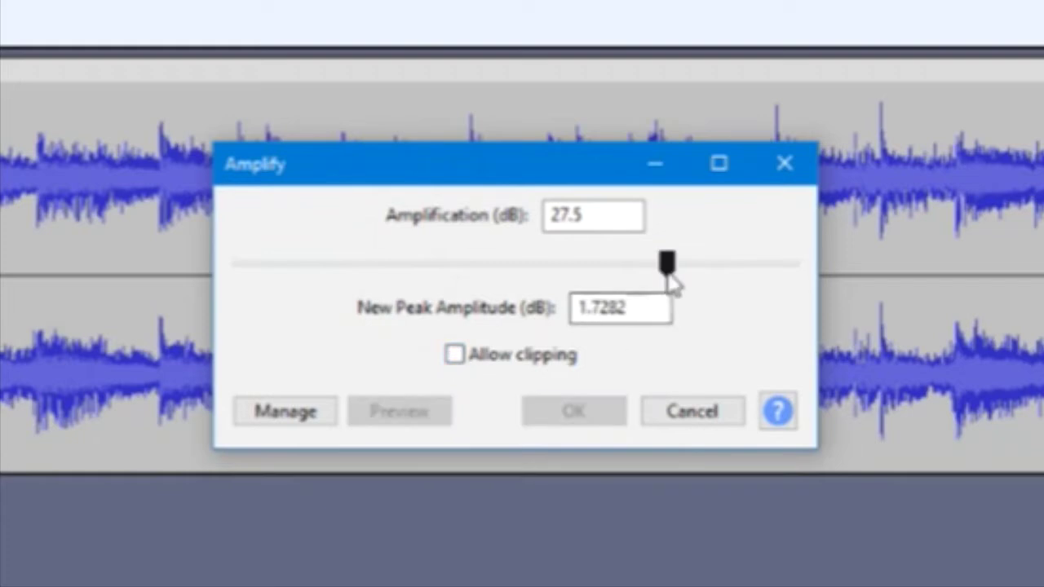
pyautogui.moveTo(667, 274); pyautogui.dragTo(652, 274)
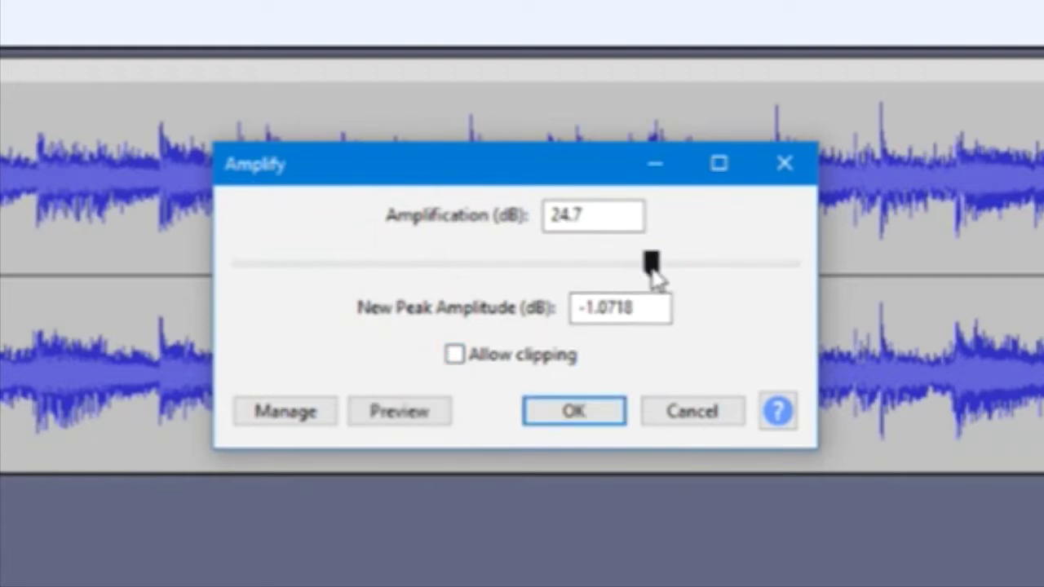
pyautogui.click(384, 417)
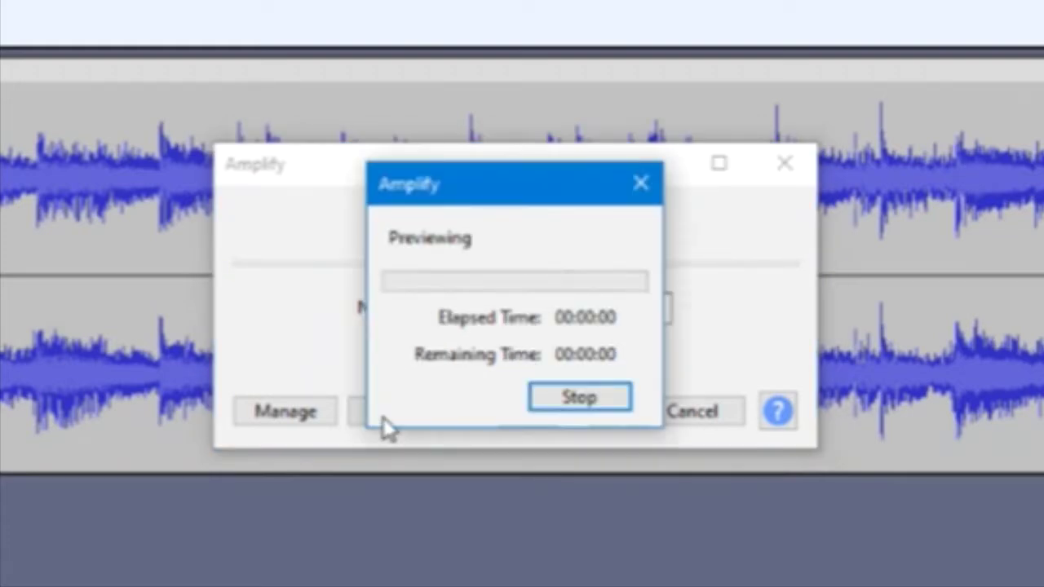
pyautogui.click(601, 401)
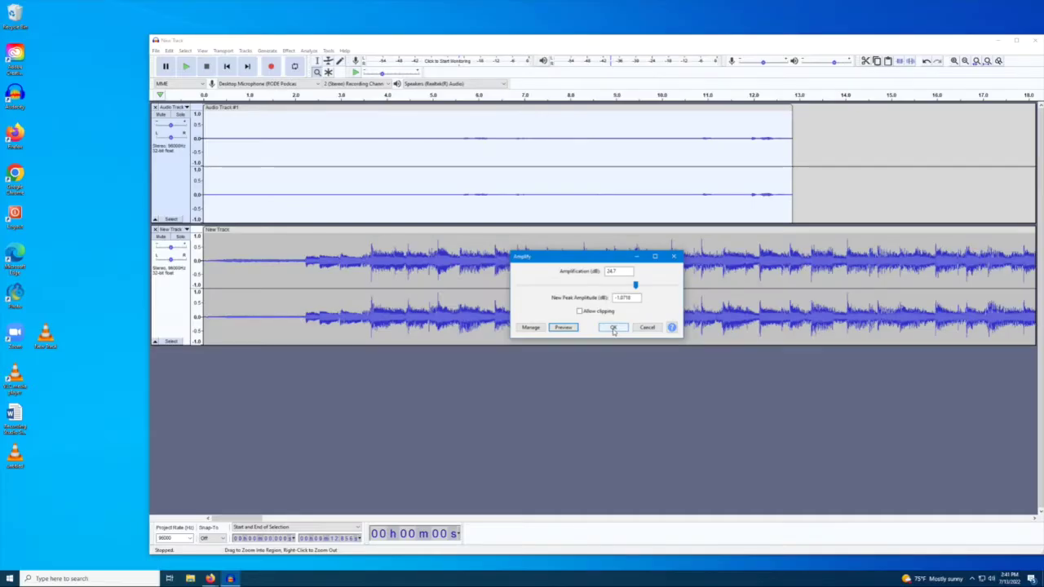
pyautogui.click(608, 327)
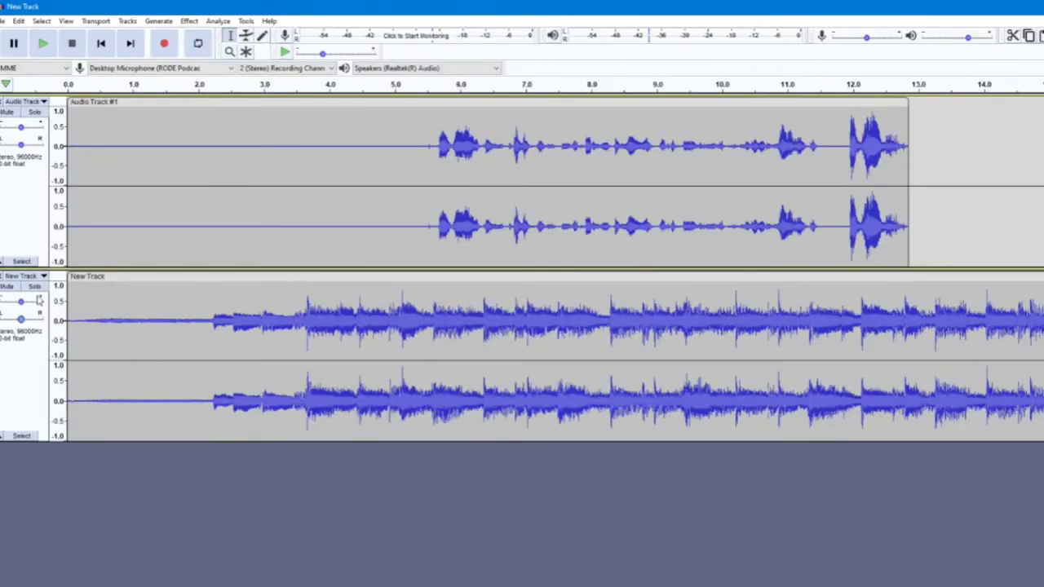
# Try Bass and Treble levels on the top track and preview the tone change
pyautogui.click(31, 264)
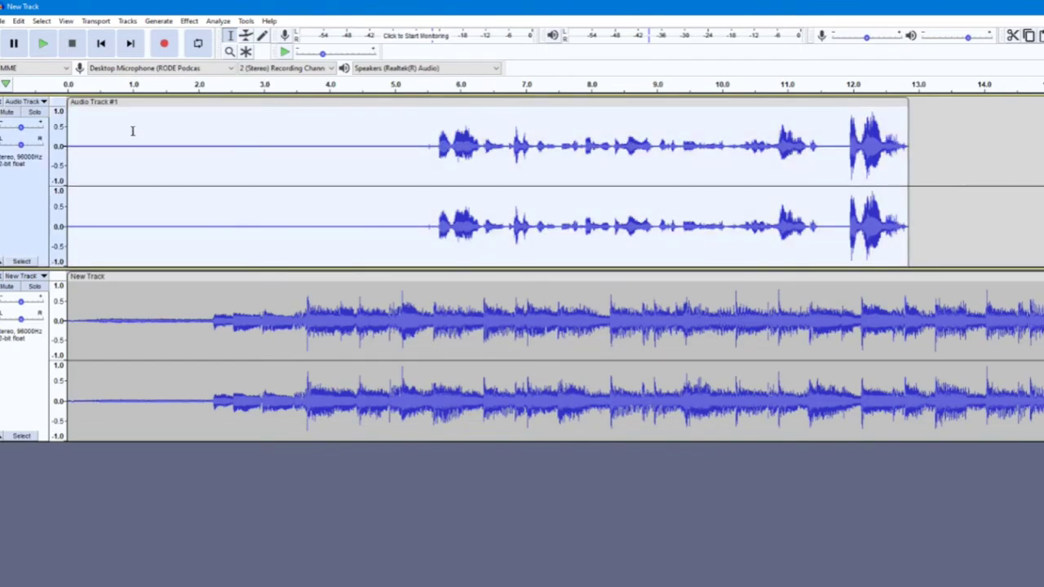
pyautogui.click(189, 20)
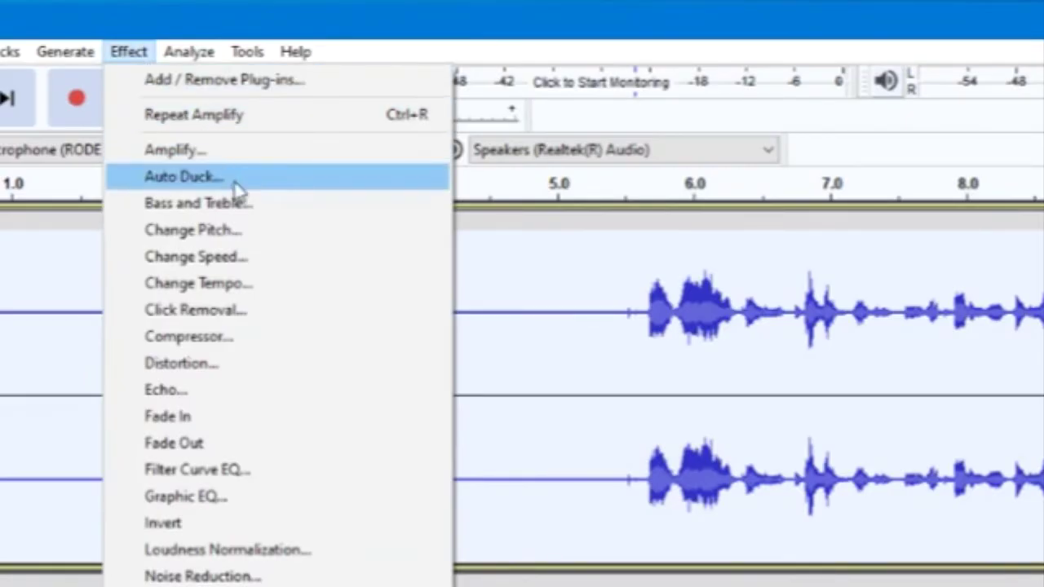
pyautogui.click(243, 206)
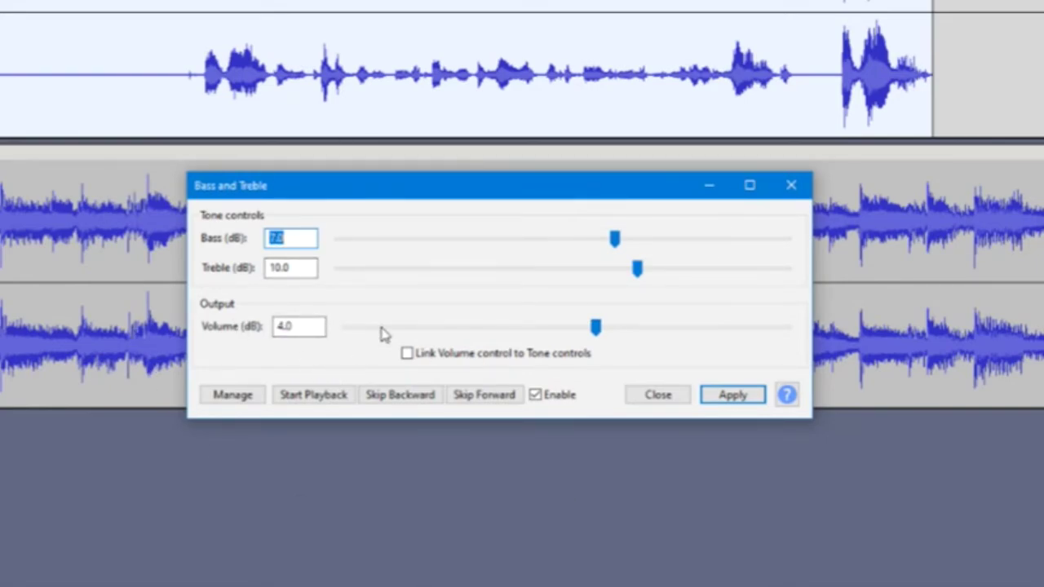
pyautogui.moveTo(612, 251)
pyautogui.mouseDown()
pyautogui.moveTo(653, 247)
pyautogui.moveTo(585, 240)
pyautogui.mouseUp()
pyautogui.moveTo(645, 277)
pyautogui.mouseDown()
pyautogui.moveTo(659, 277)
pyautogui.moveTo(644, 275)
pyautogui.mouseUp()
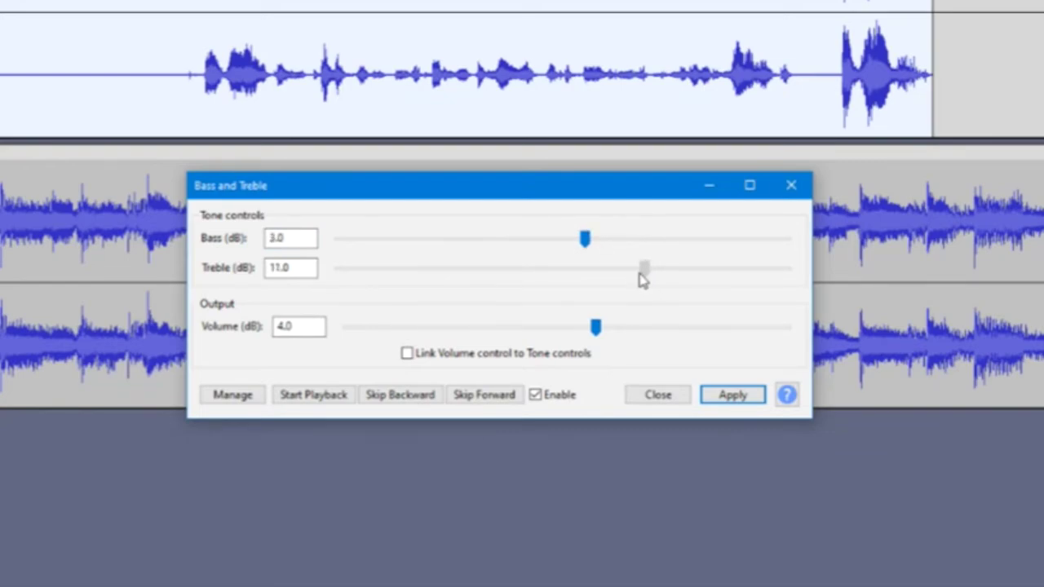
pyautogui.click(333, 408)
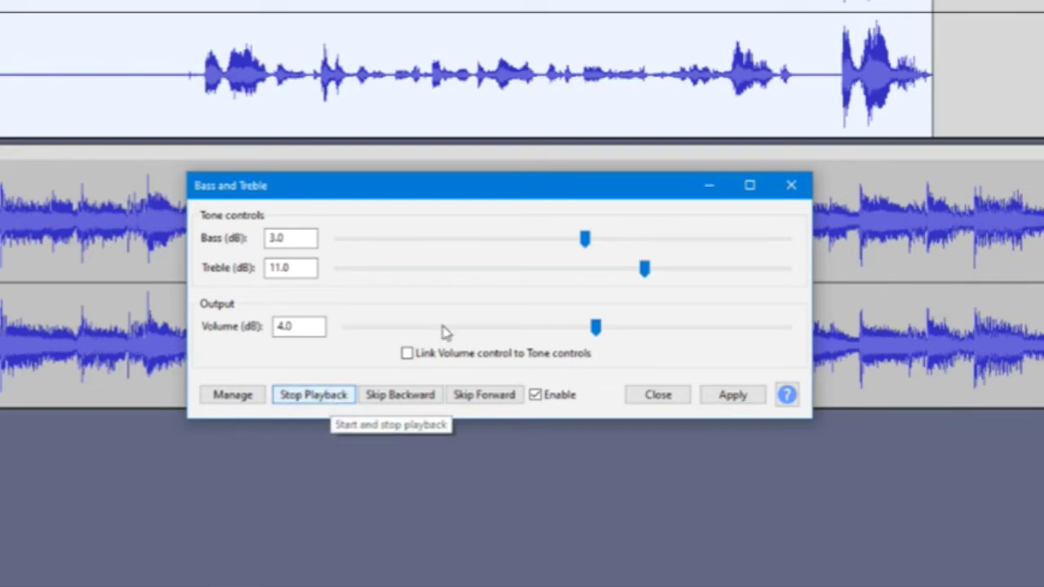
# Apply Bass and Treble with bass −2 dB, treble 11 dB and volume 4 dB
pyautogui.moveTo(584, 246)
pyautogui.mouseDown()
pyautogui.moveTo(677, 256)
pyautogui.moveTo(549, 252)
pyautogui.mouseUp()
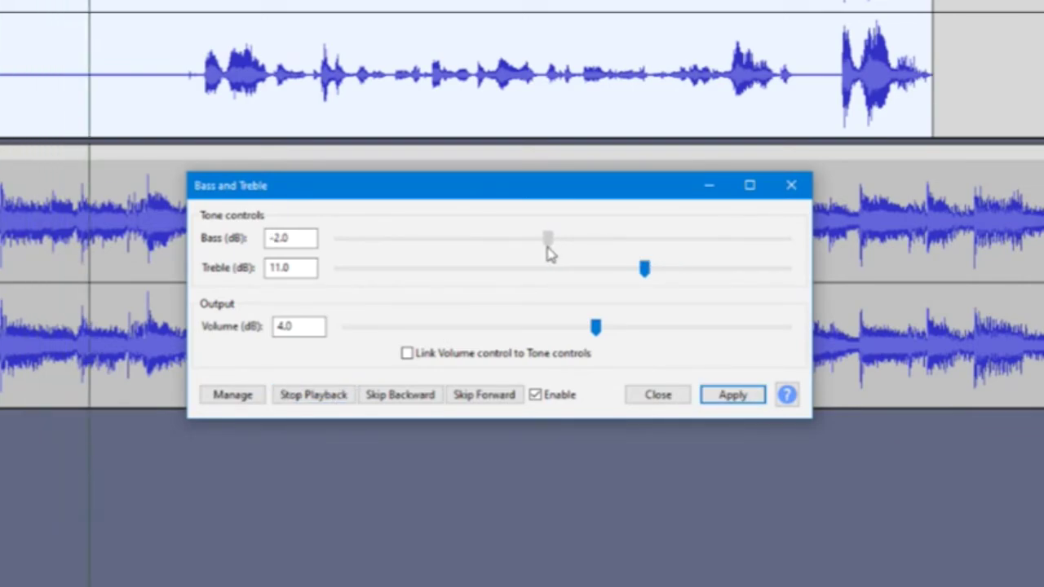
pyautogui.click(426, 400)
pyautogui.click(310, 396)
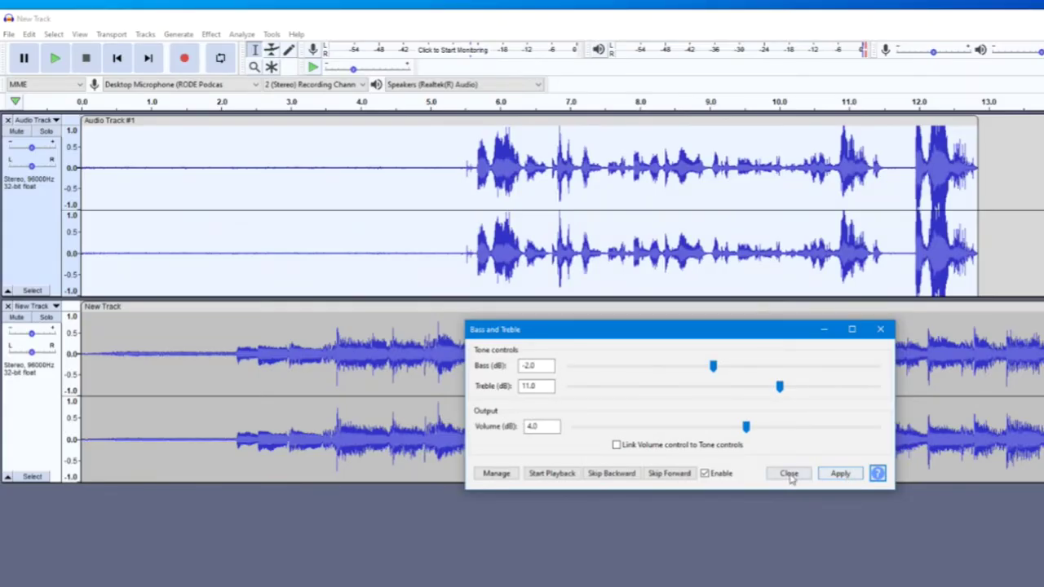
pyautogui.click(788, 474)
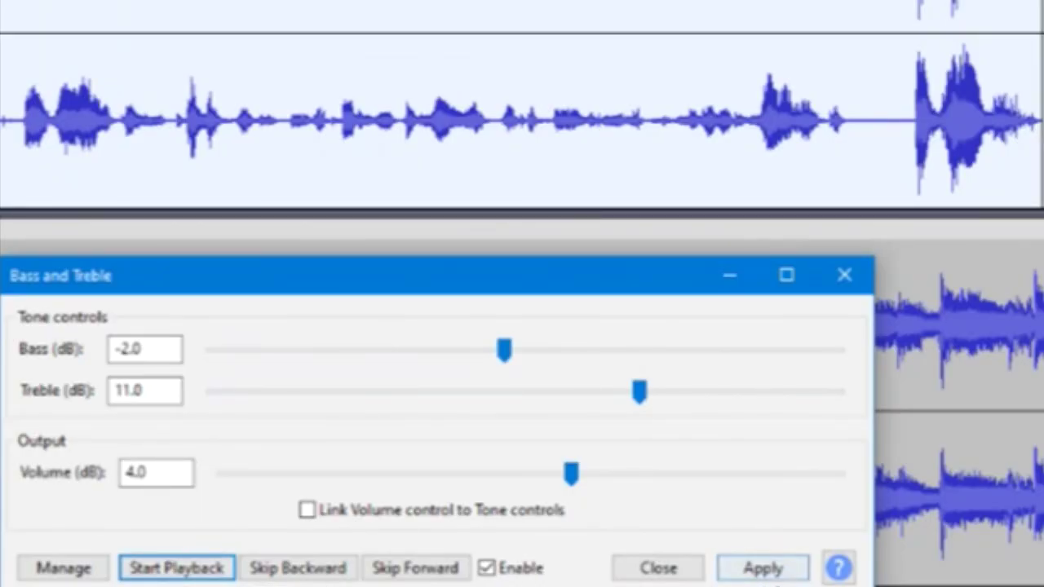
pyautogui.click(779, 571)
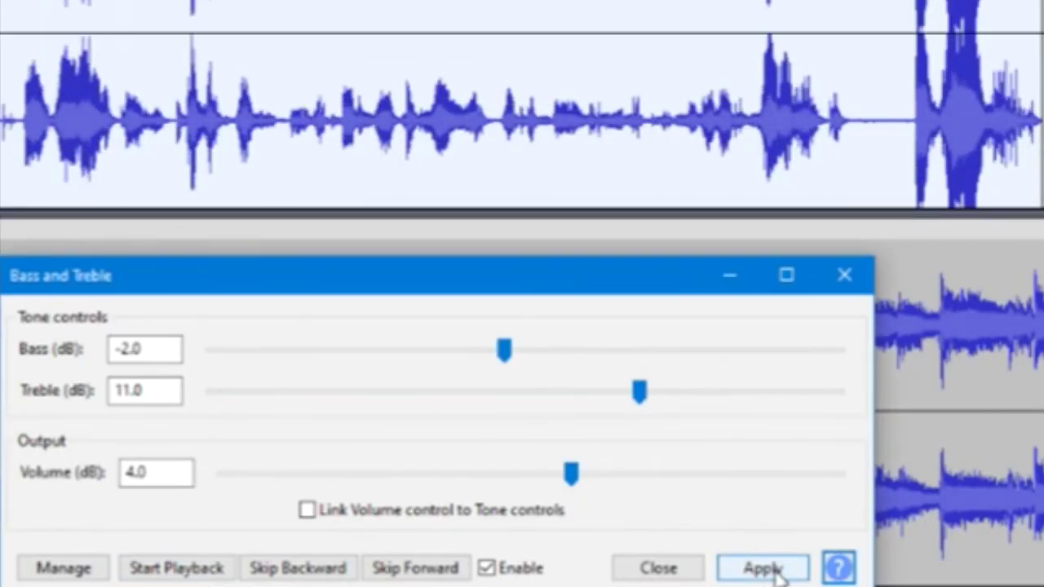